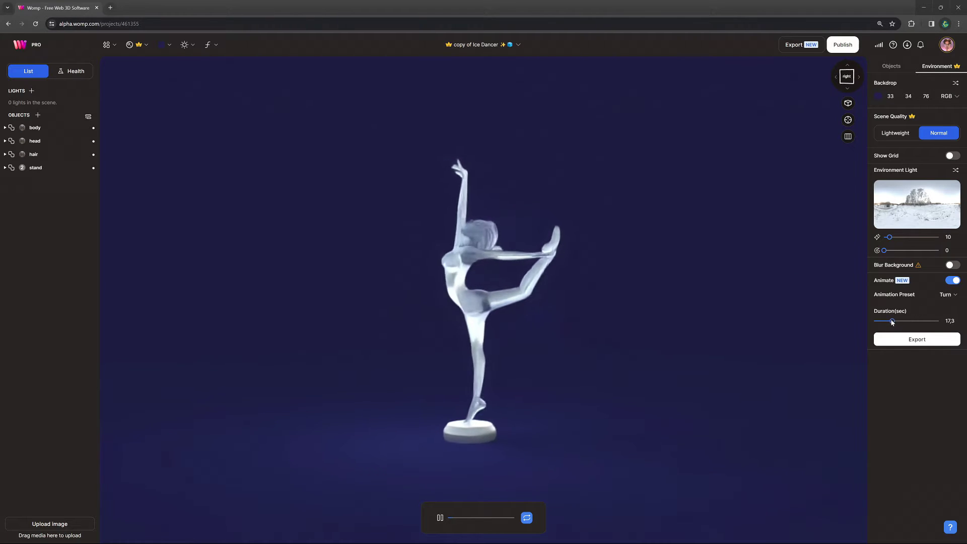
# Shorten the Ice Dancer's Turn animation to about 3 seconds, then switch animation off
pyautogui.moveTo(893, 322); pyautogui.dragTo(879, 321)
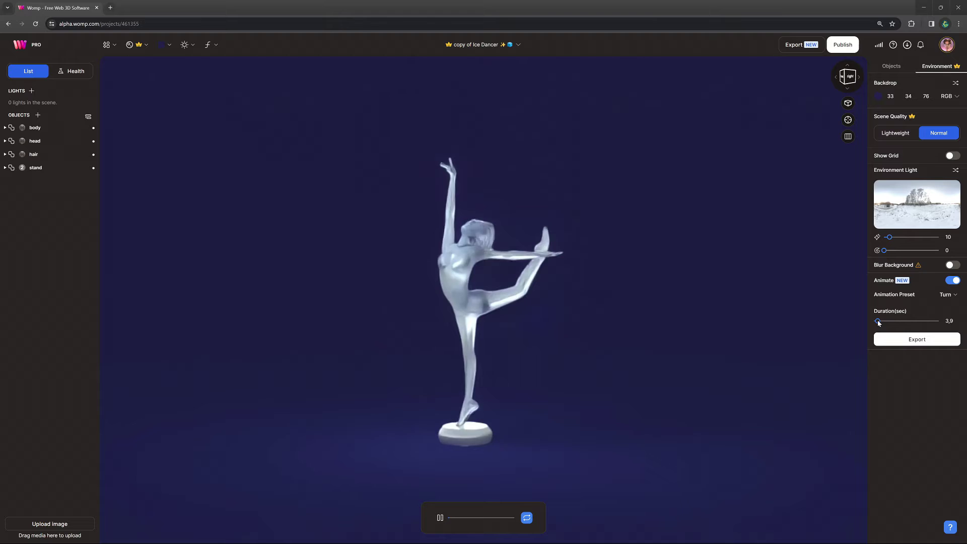
pyautogui.moveTo(879, 321); pyautogui.dragTo(879, 324)
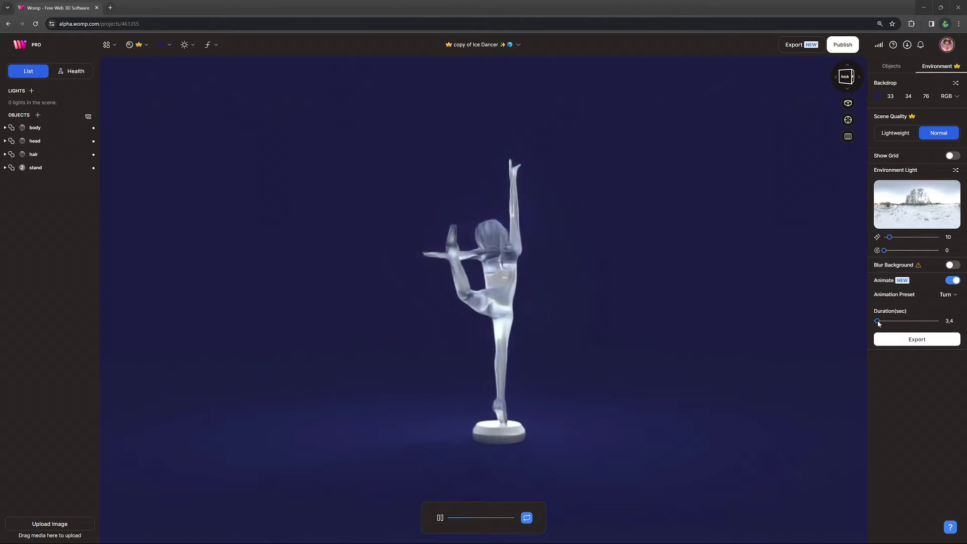
pyautogui.click(953, 280)
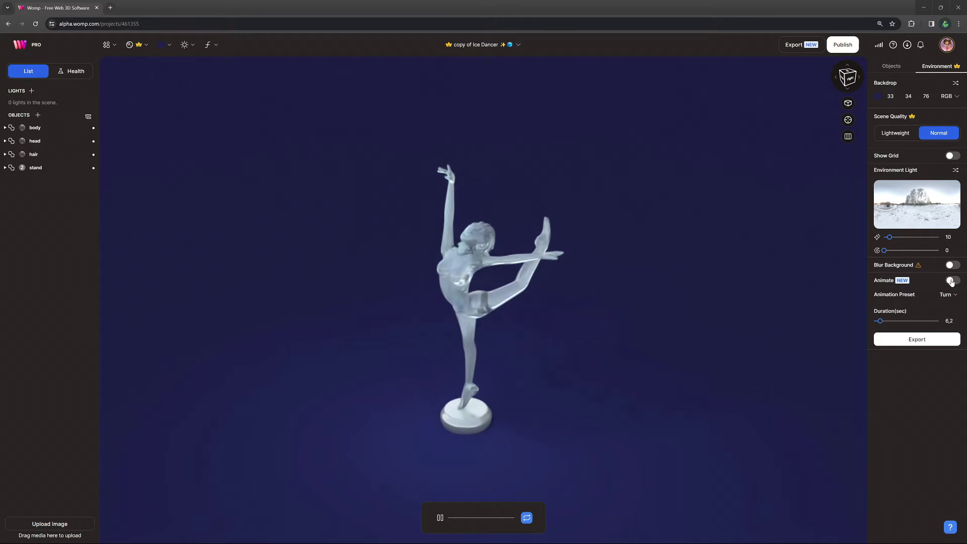
# Replay the Turn animation with the dancer panned to the left, then switch it off
pyautogui.click(879, 323)
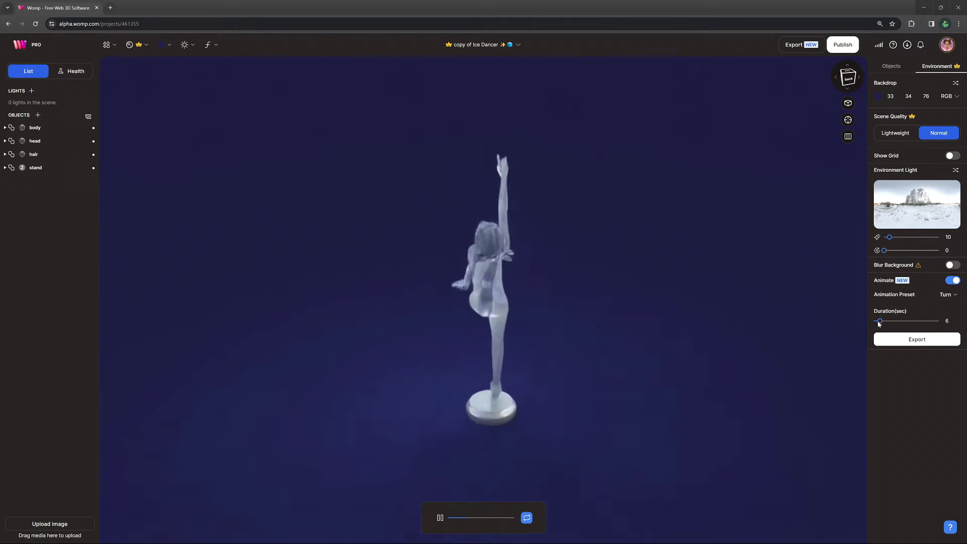
pyautogui.click(953, 280)
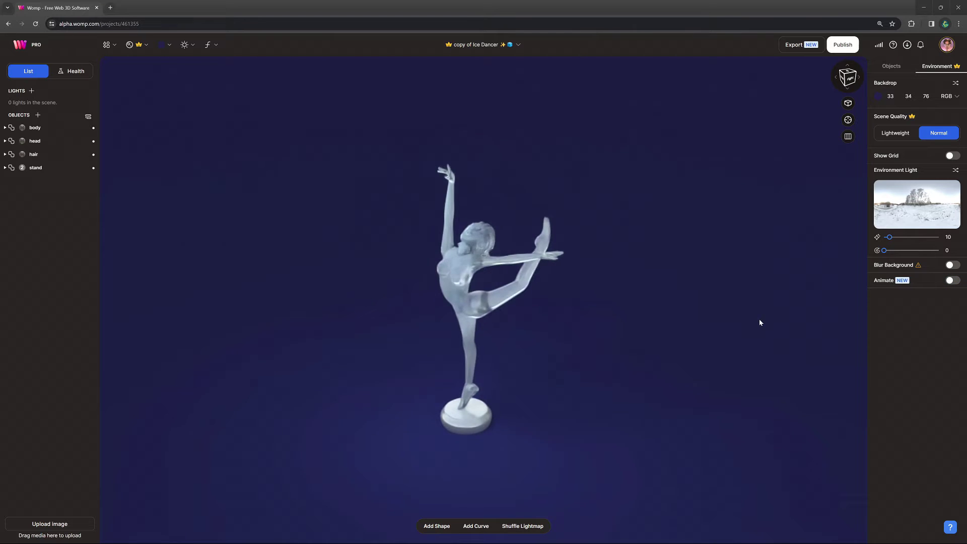
pyautogui.moveTo(760, 322); pyautogui.dragTo(521, 280, button='right')
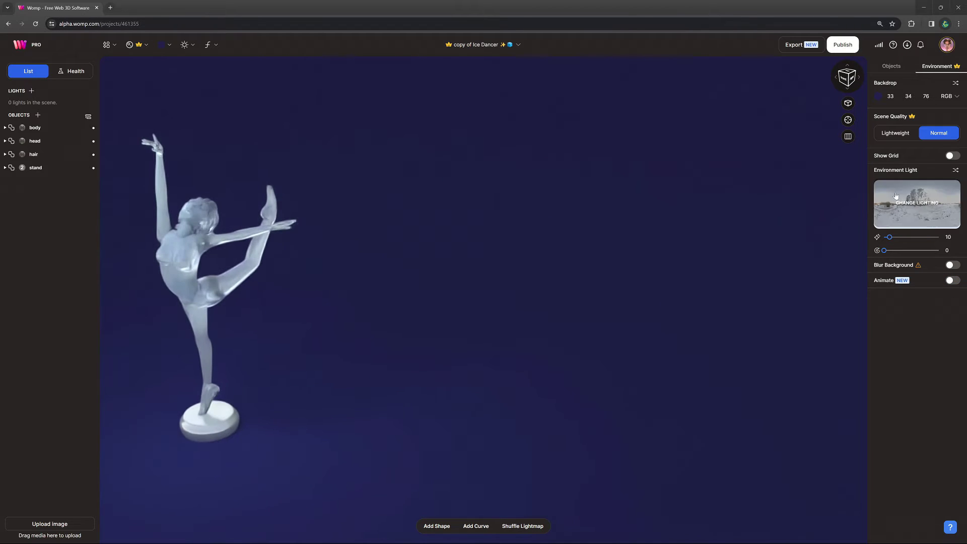
pyautogui.click(953, 281)
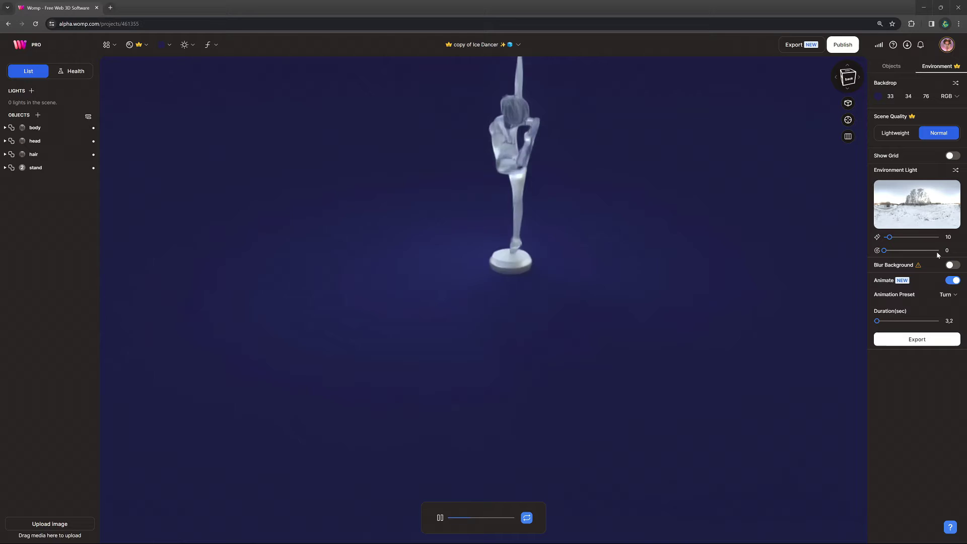
pyautogui.click(953, 281)
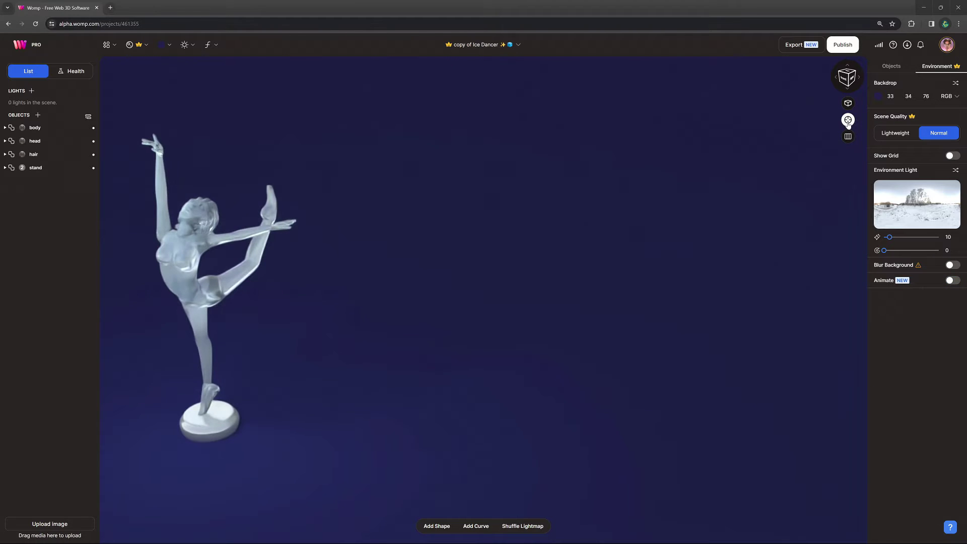
# Animate the seal with the Fly preset, a shorter duration and 1 turn
pyautogui.click(848, 121)
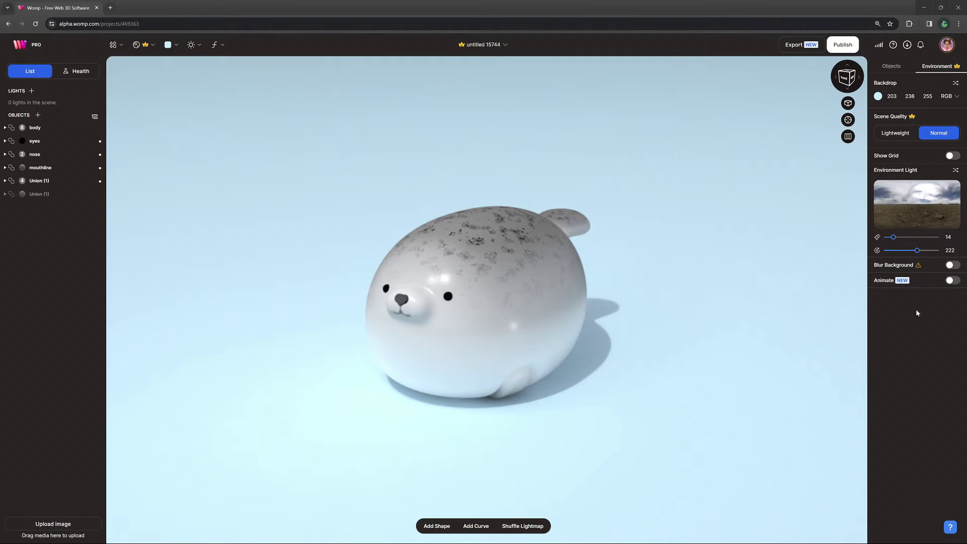
pyautogui.click(953, 281)
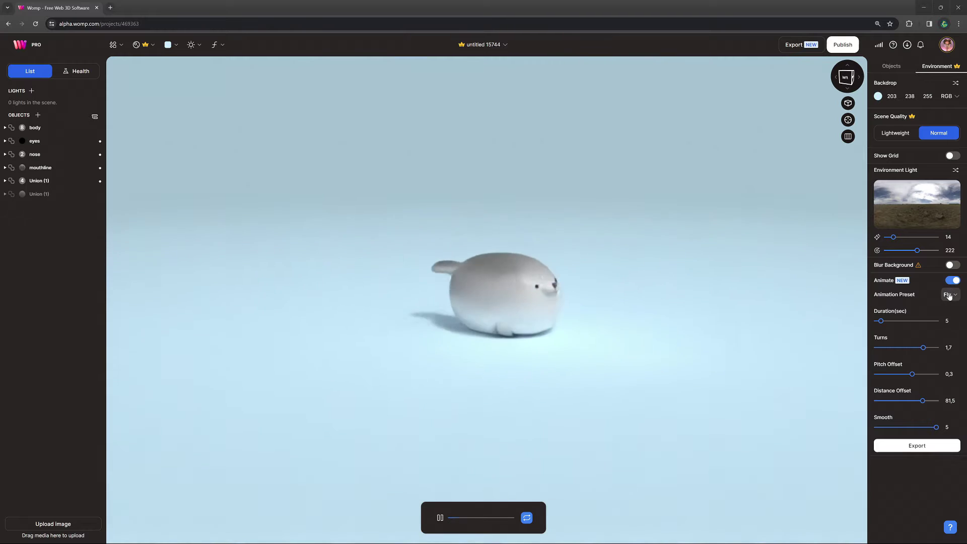
pyautogui.click(950, 295)
pyautogui.click(905, 329)
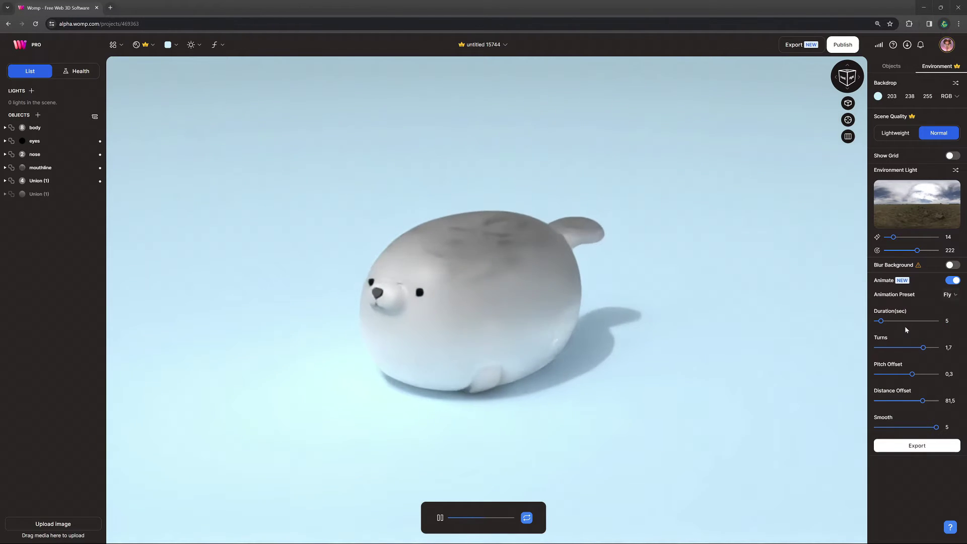
pyautogui.moveTo(885, 321); pyautogui.dragTo(884, 322)
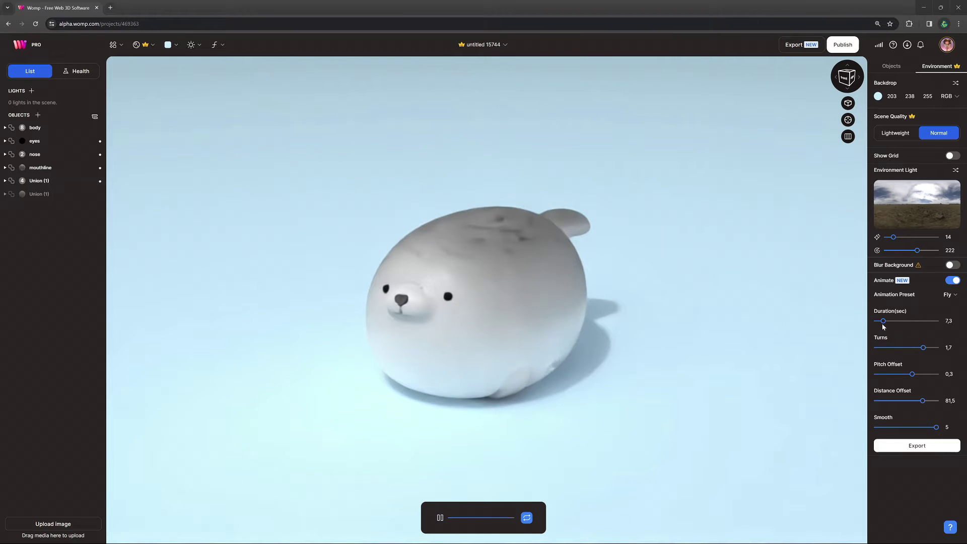
pyautogui.moveTo(924, 349); pyautogui.dragTo(893, 375)
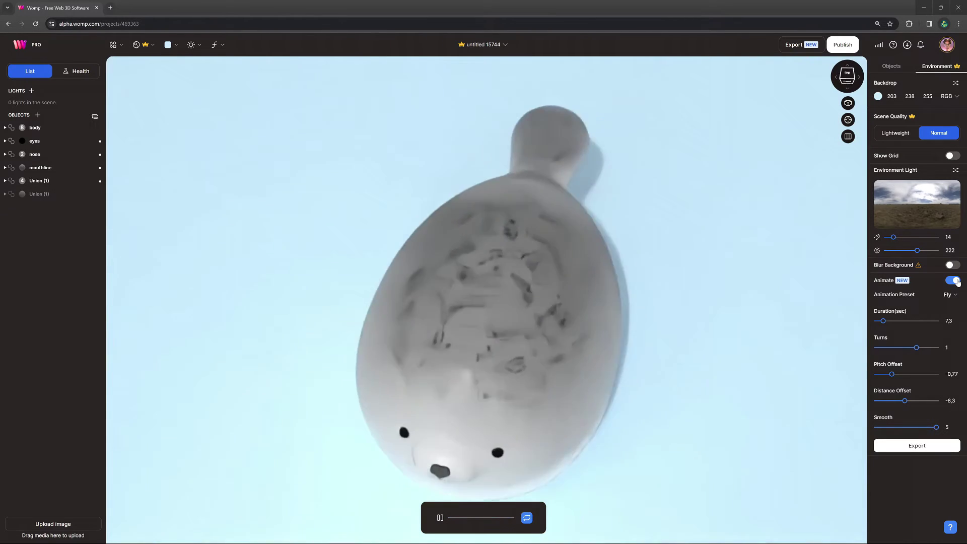
# Stop the seal's Fly animation, orbit the view slightly, and start it again
pyautogui.click(953, 280)
pyautogui.moveTo(689, 348); pyautogui.dragTo(724, 302, button='right')
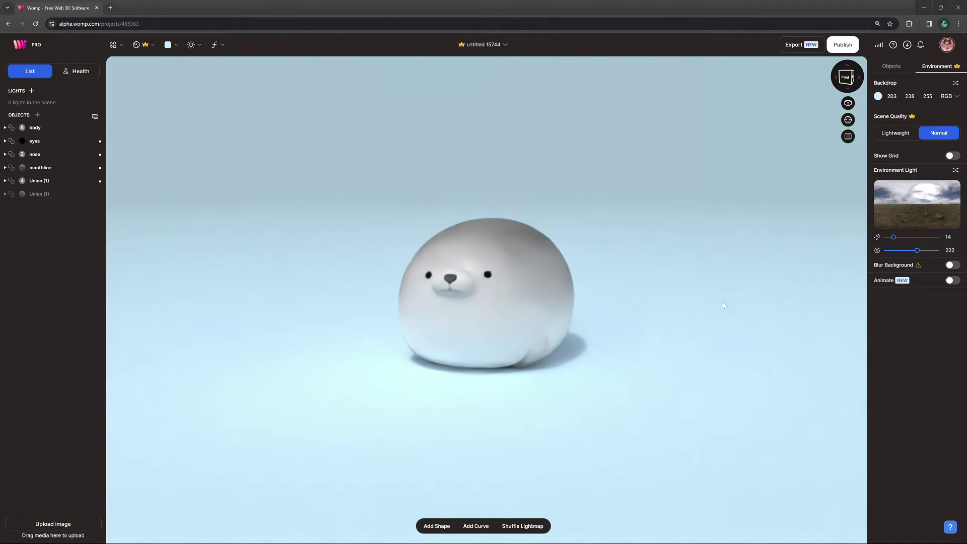
pyautogui.click(954, 282)
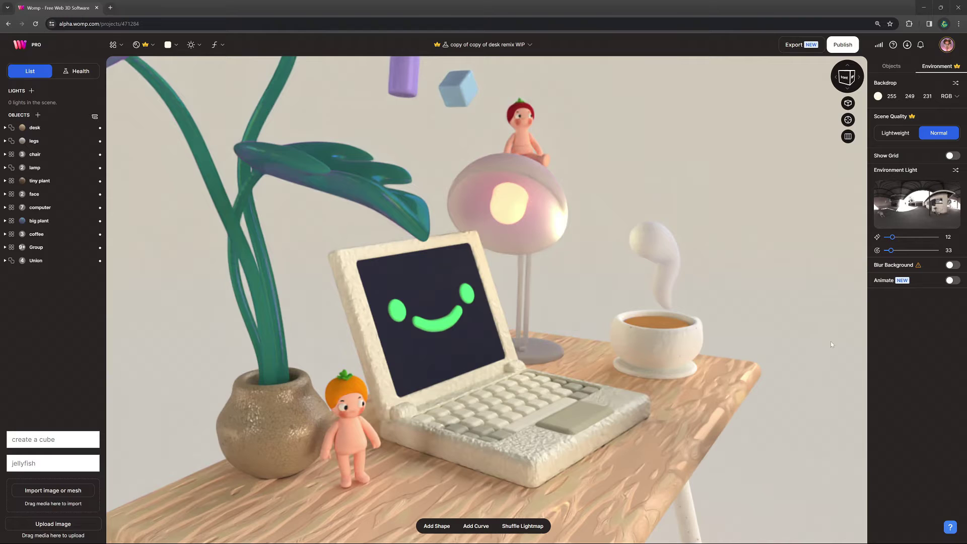
# Turn on the desk scene's camera animation, pause playback, and delete both old path points
pyautogui.click(952, 281)
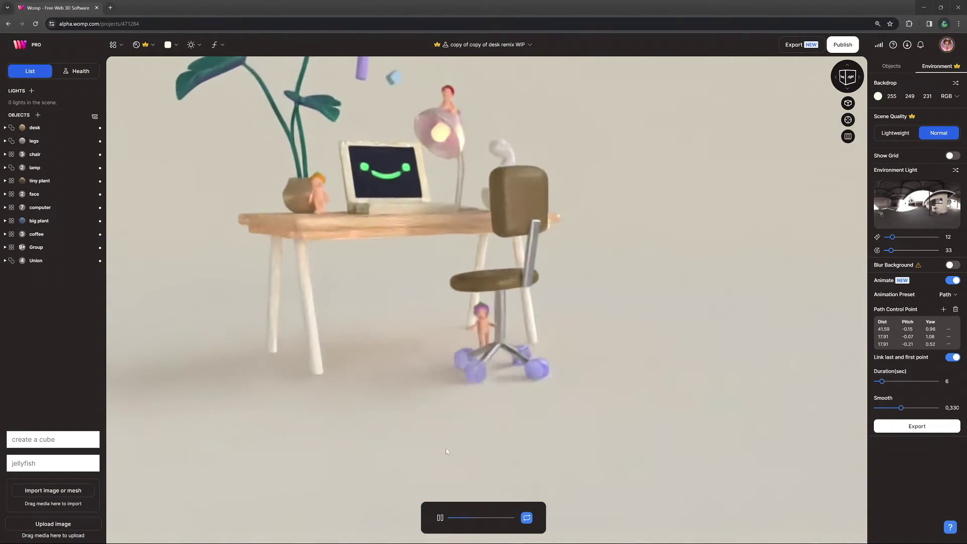
pyautogui.click(440, 518)
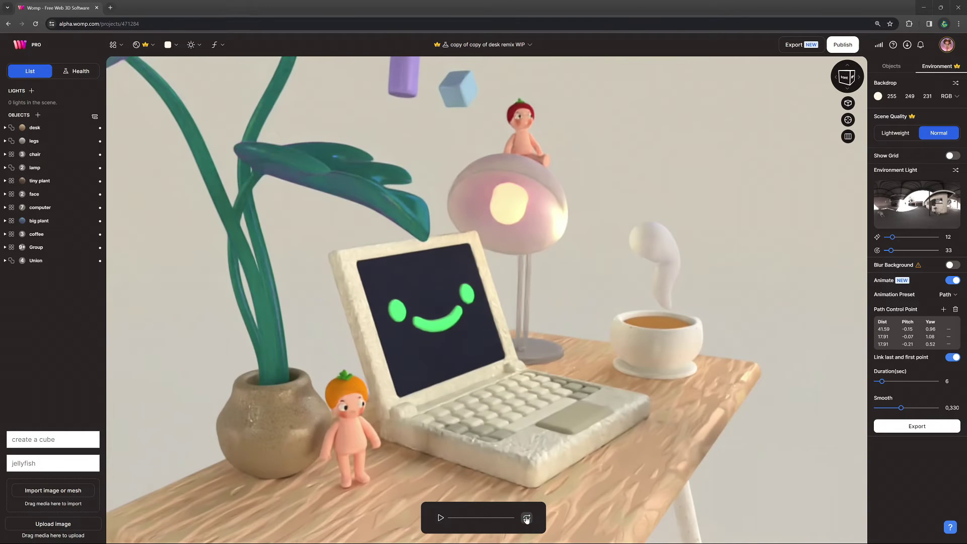
pyautogui.click(950, 330)
pyautogui.click(949, 330)
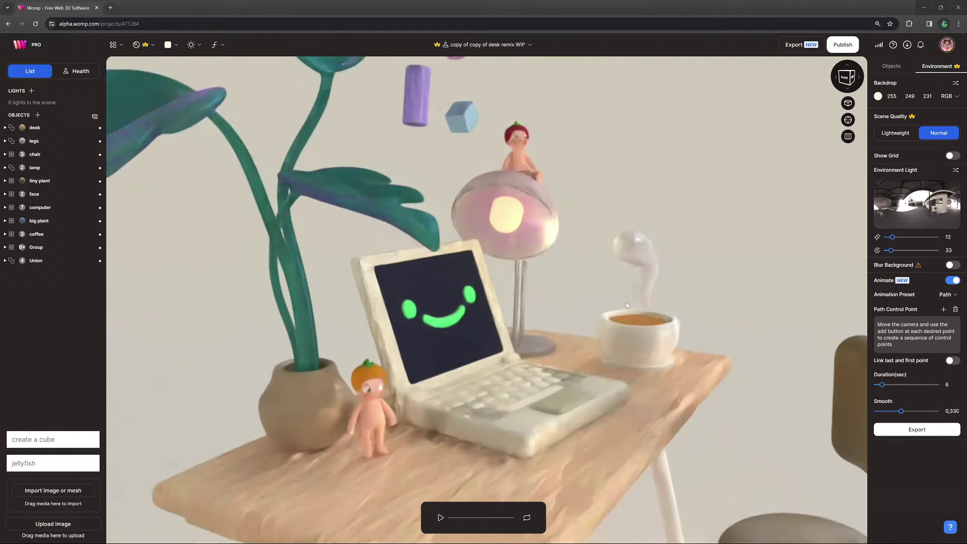
# Add a closer orbited view of the desk as the new first path control point
pyautogui.moveTo(627, 302); pyautogui.dragTo(667, 298)
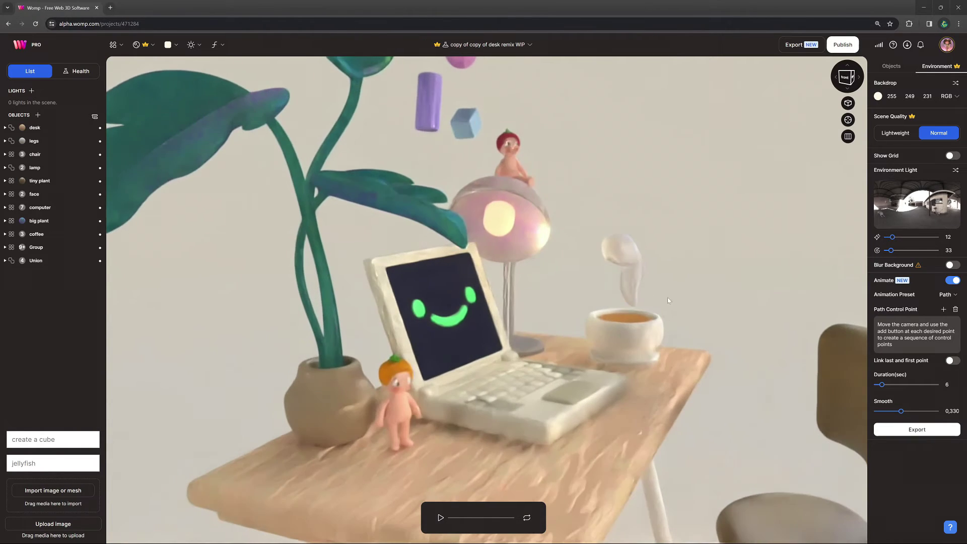
pyautogui.click(941, 310)
pyautogui.moveTo(748, 318); pyautogui.dragTo(514, 360)
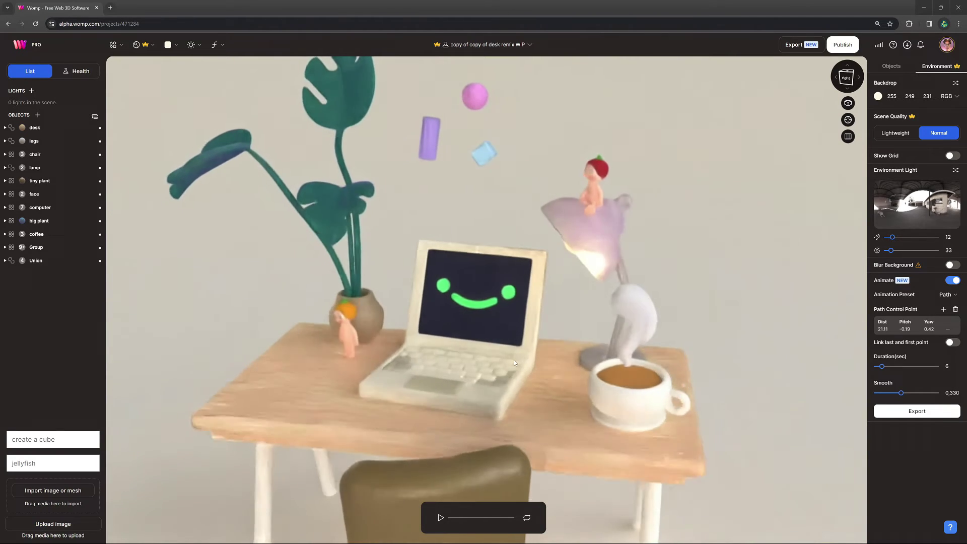
# Add a second path control point, replay the camera path, and set duration to 4,3 seconds
pyautogui.click(944, 310)
pyautogui.click(953, 282)
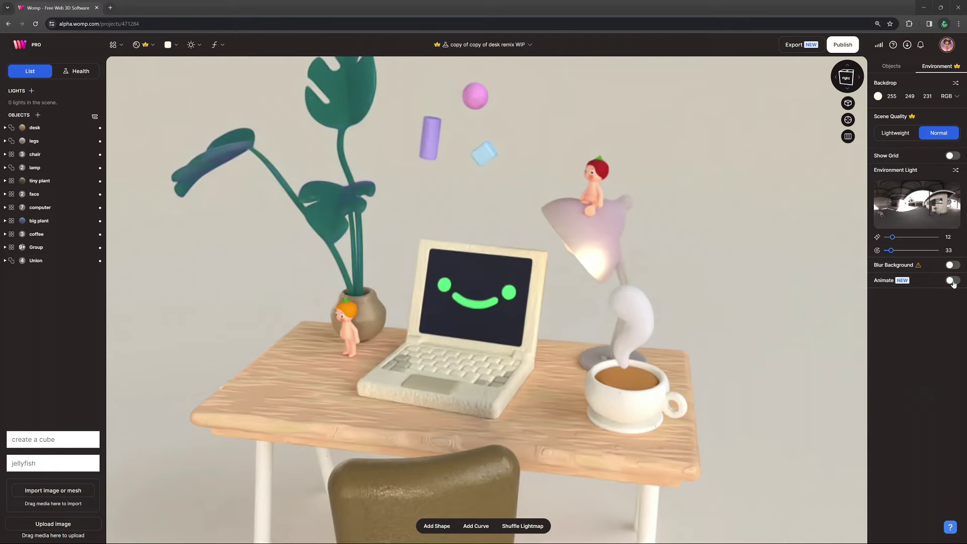
pyautogui.click(954, 281)
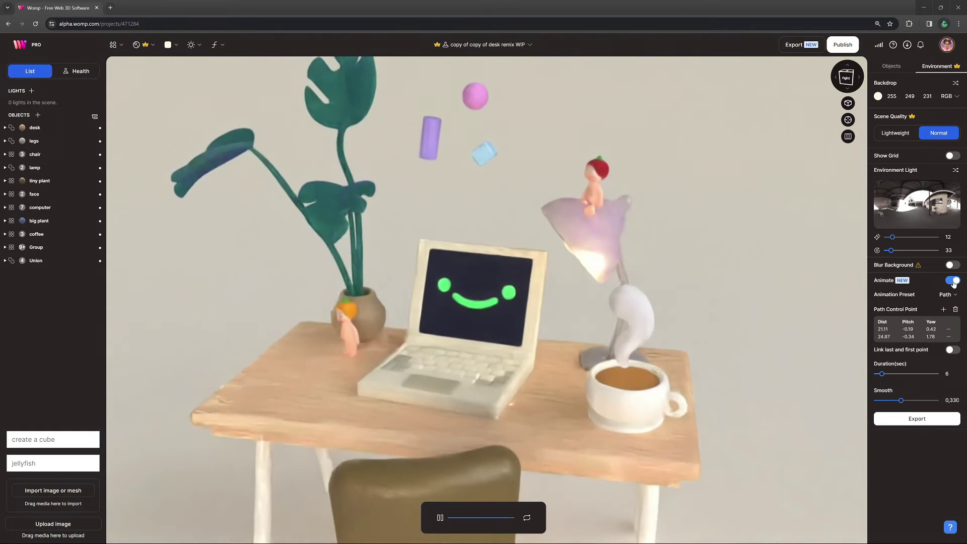
pyautogui.click(954, 281)
pyautogui.click(953, 281)
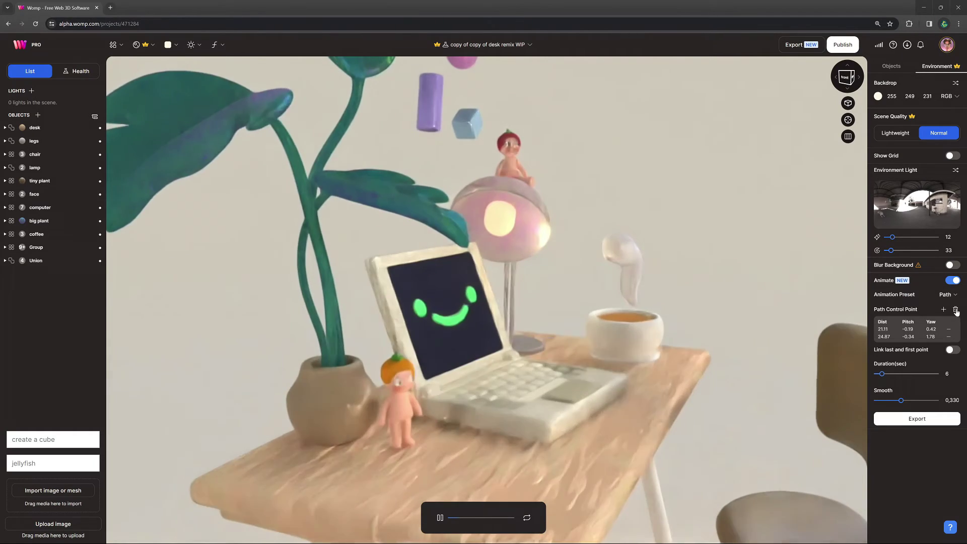
pyautogui.click(880, 375)
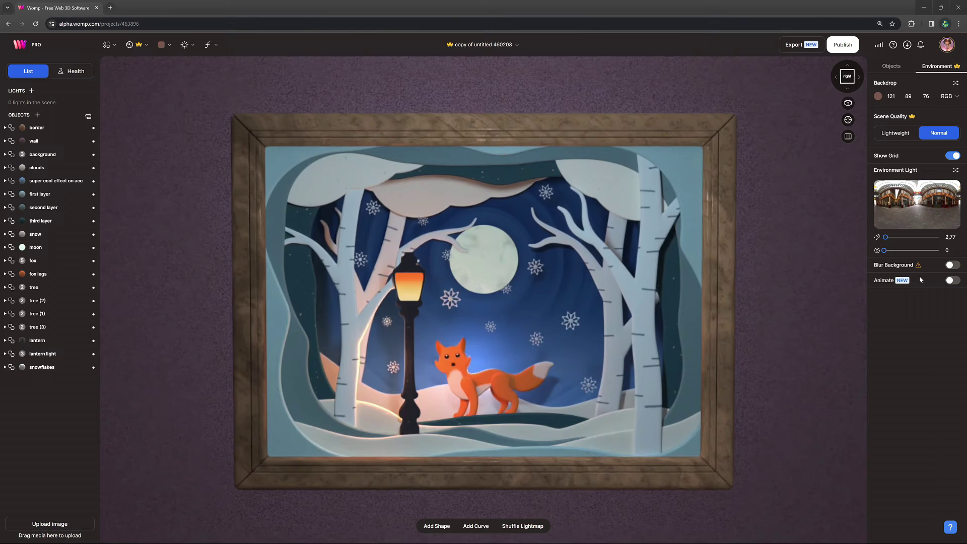
# Animate the fox diorama with one straight-on path control point, then replay the animation
pyautogui.click(952, 282)
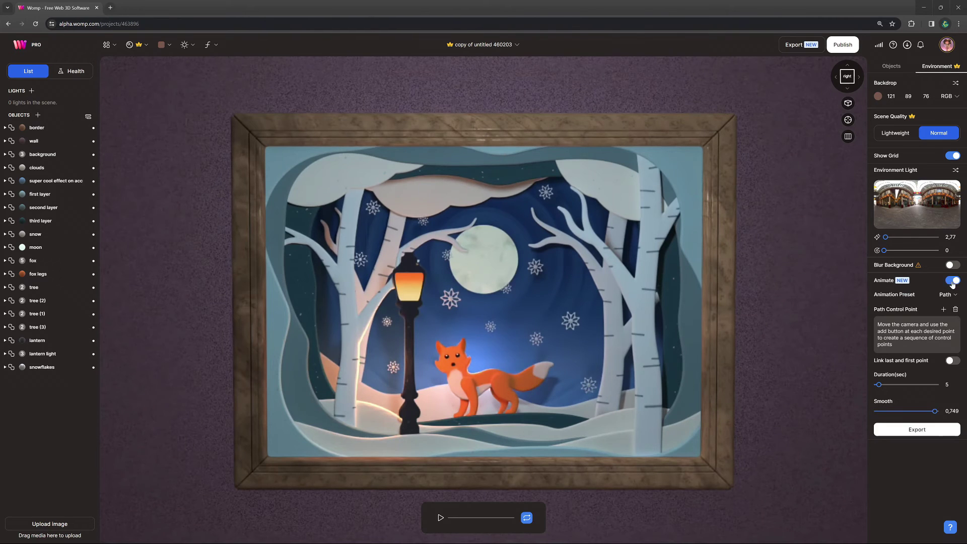
pyautogui.click(943, 310)
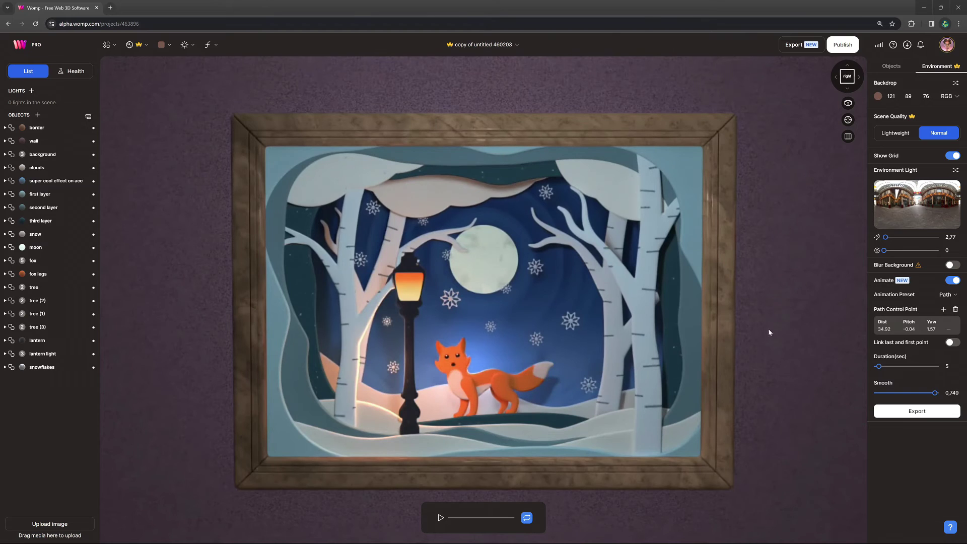
pyautogui.click(954, 282)
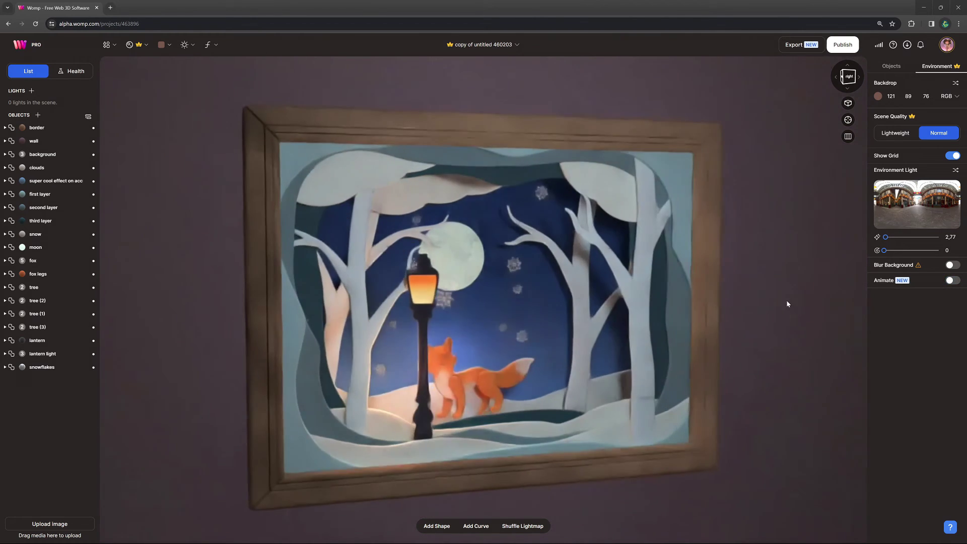
pyautogui.click(953, 282)
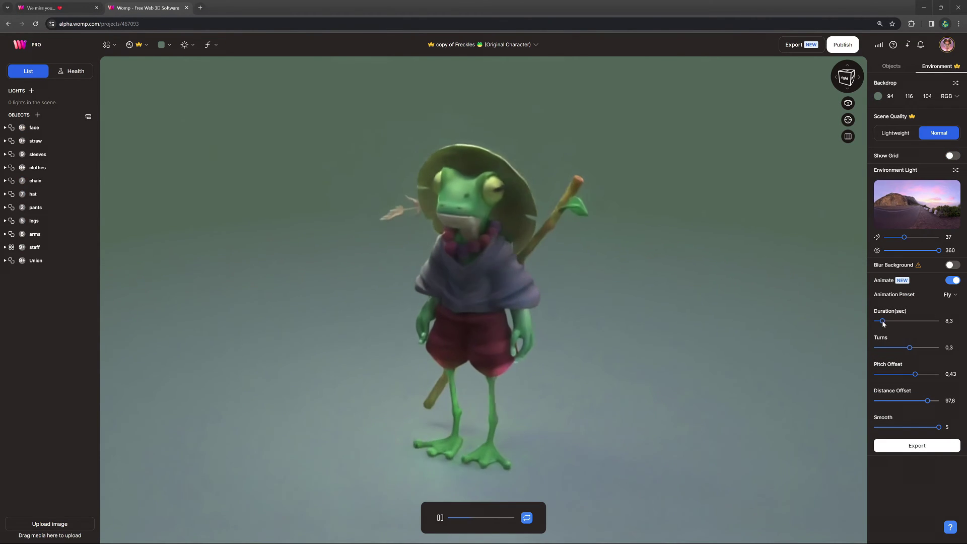
# Set the frog's Fly animation duration to 7,8 seconds and replay it
pyautogui.moveTo(883, 324); pyautogui.dragTo(882, 324)
pyautogui.click(953, 282)
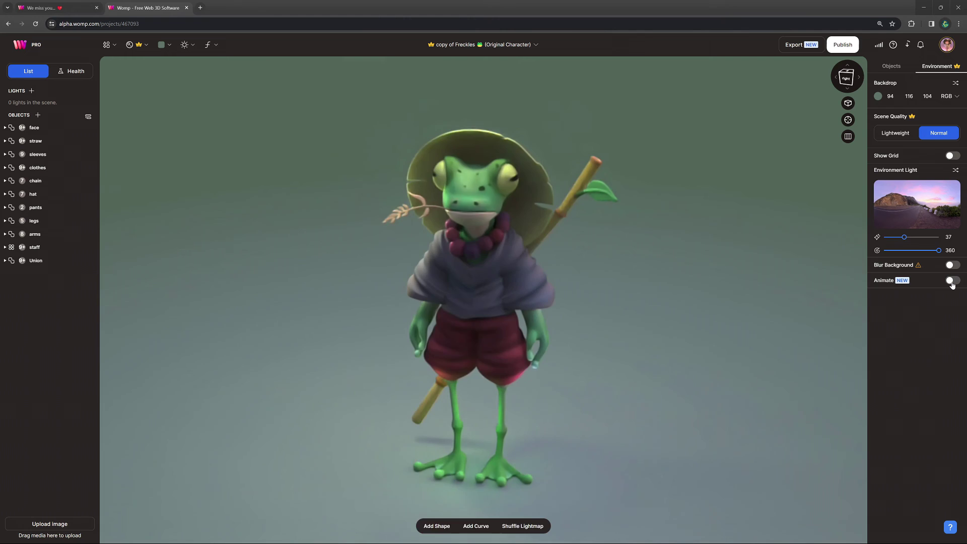
pyautogui.click(953, 281)
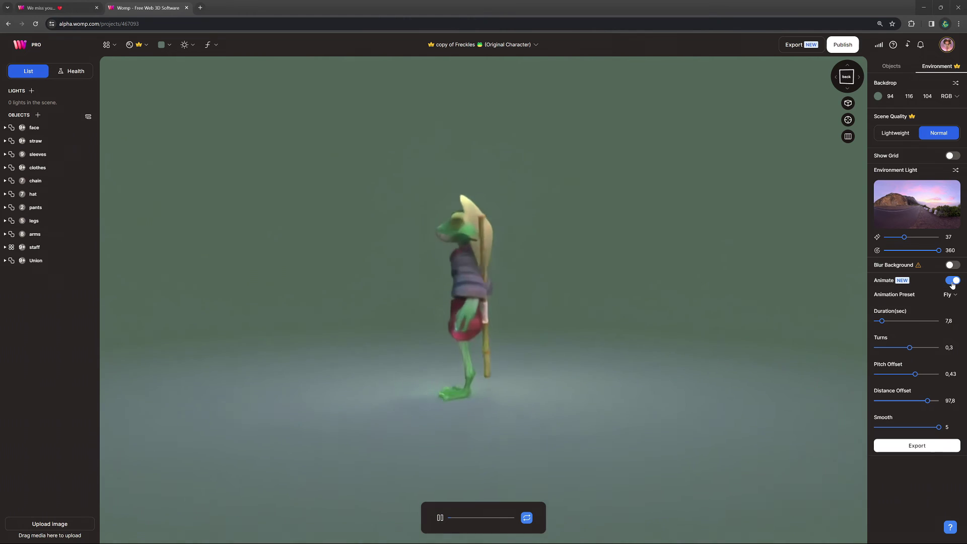
# Export the Fly animation as a video and check its render in the Downloads list
pyautogui.click(919, 446)
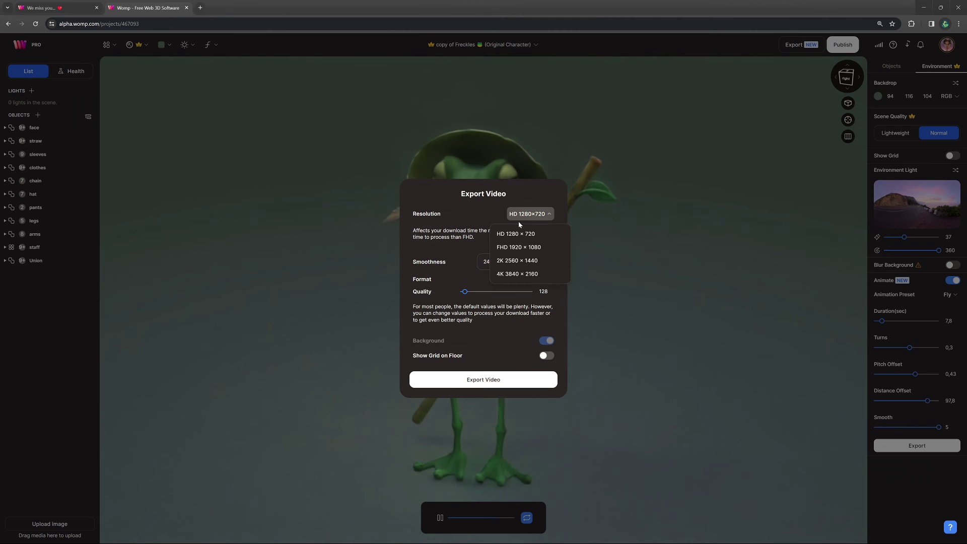
pyautogui.click(498, 380)
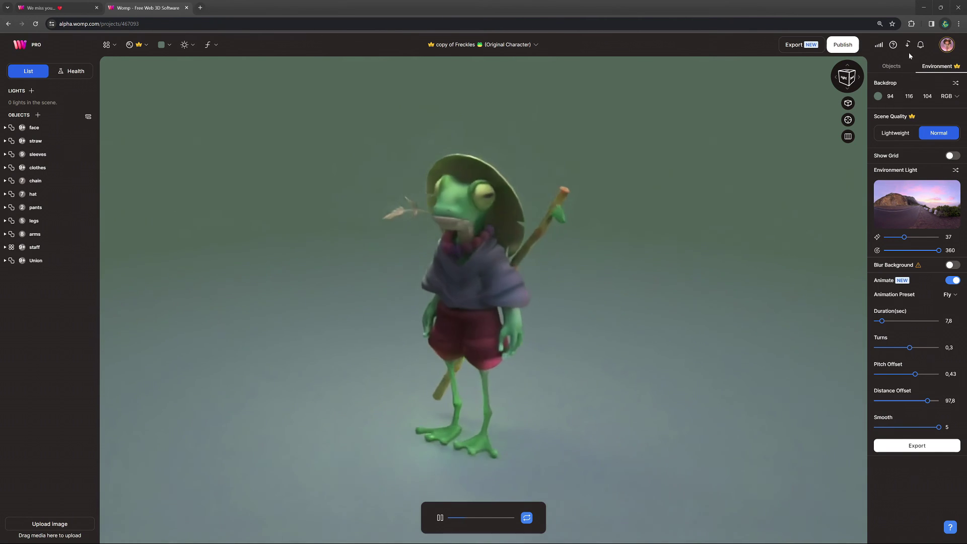
pyautogui.click(907, 44)
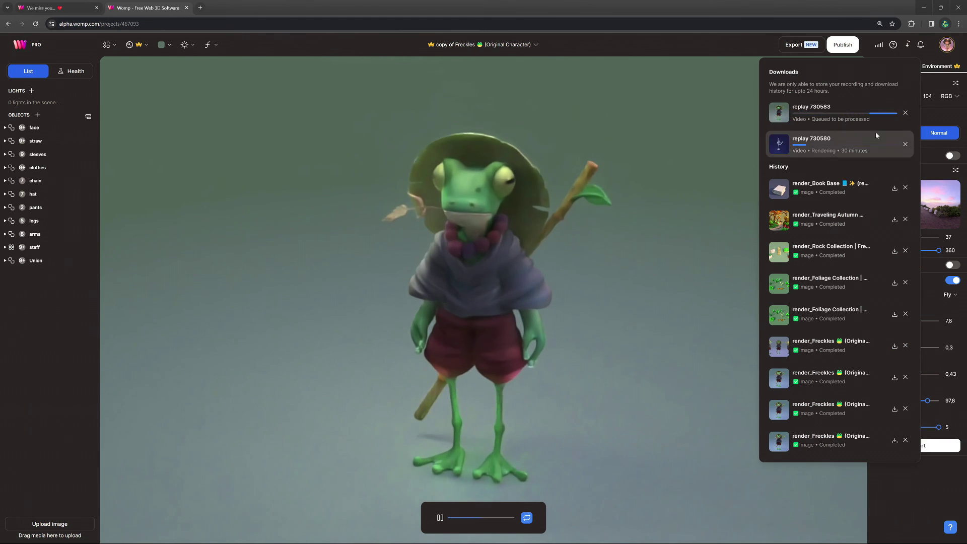